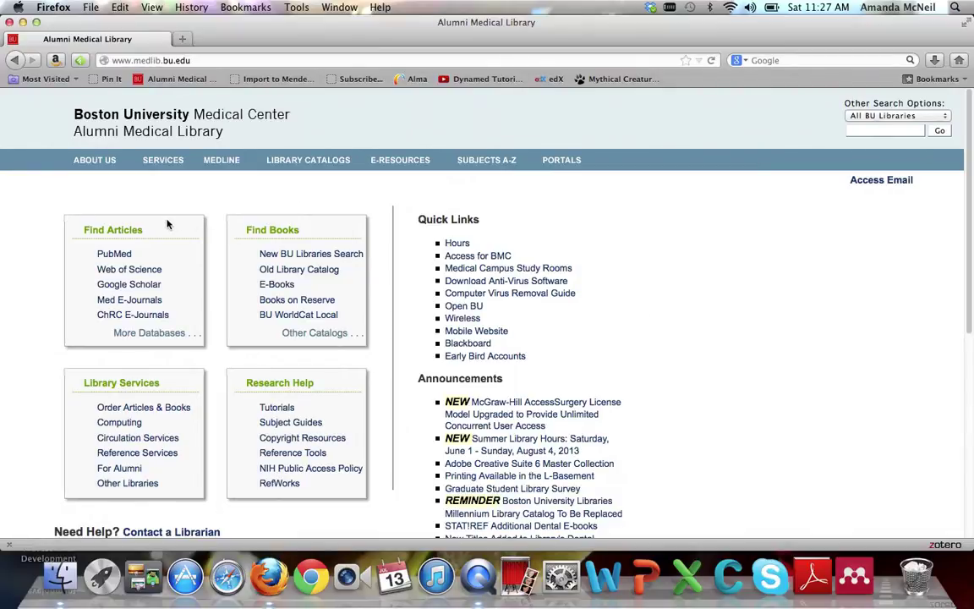
# Follow the Web of Science link under Find Articles on the Alumni Medical Library page
pyautogui.click(149, 274)
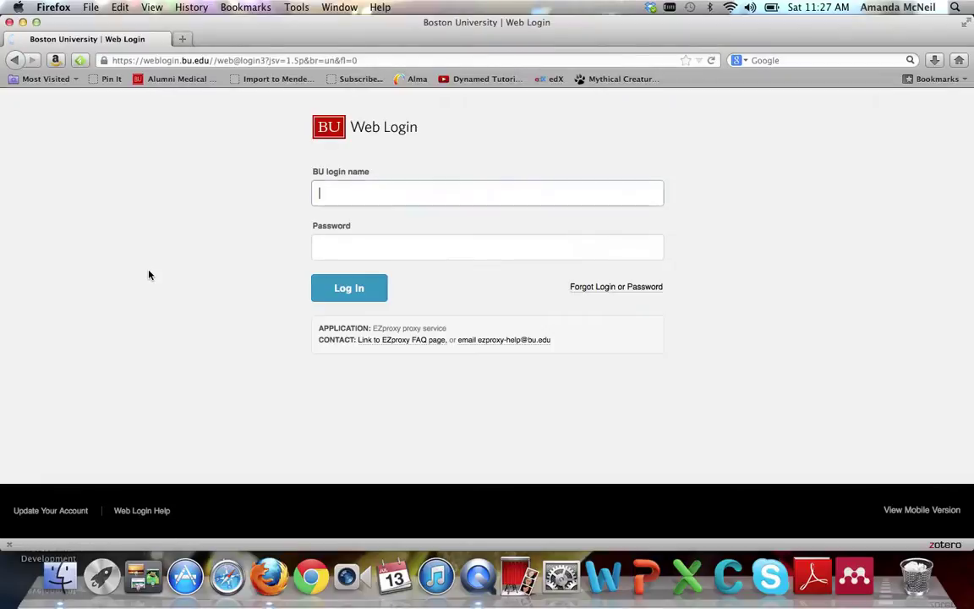
# Sign in to the BU Web Login with the user's login name and password
pyautogui.press('Tab')
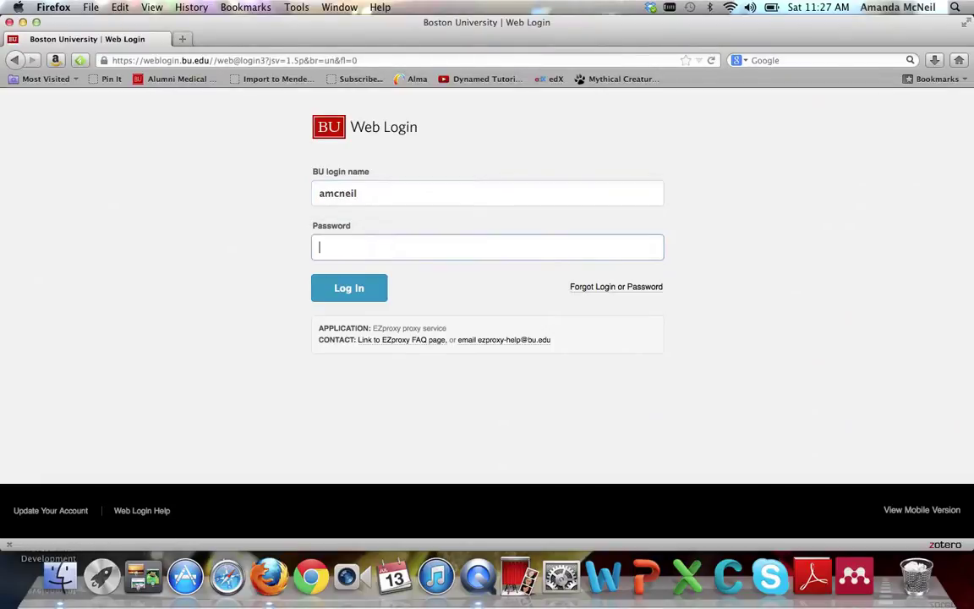
pyautogui.write('••••••••••')
pyautogui.press('Return')
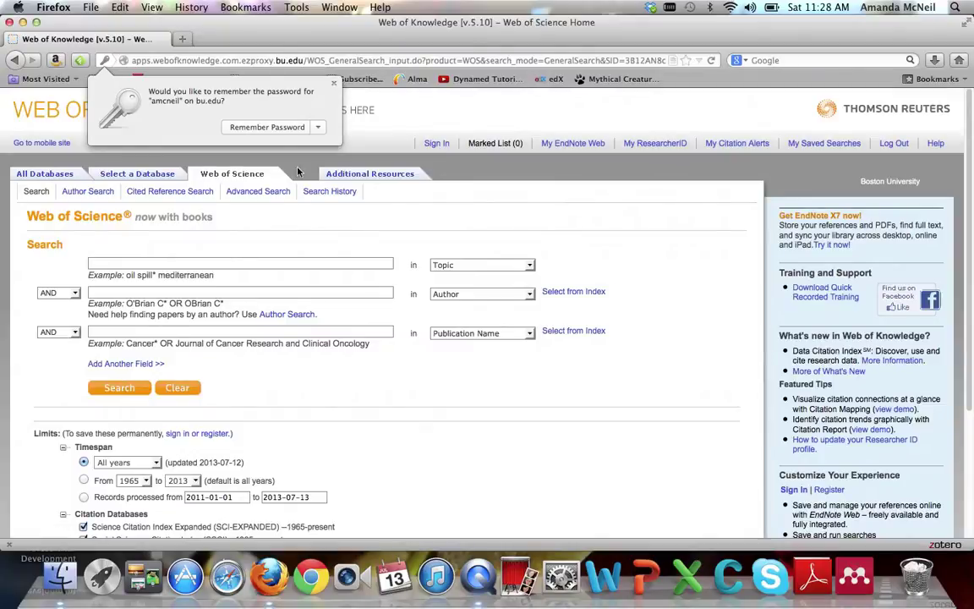
# Dismiss the save-password prompt and run a Title search for the pasted meat-restriction pilot trial title
pyautogui.click(333, 83)
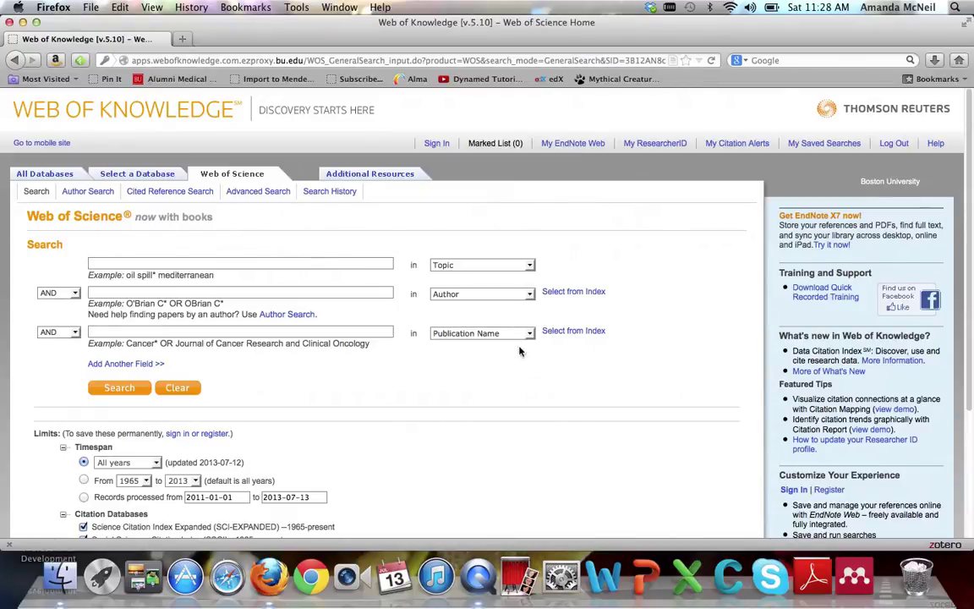
pyautogui.click(522, 265)
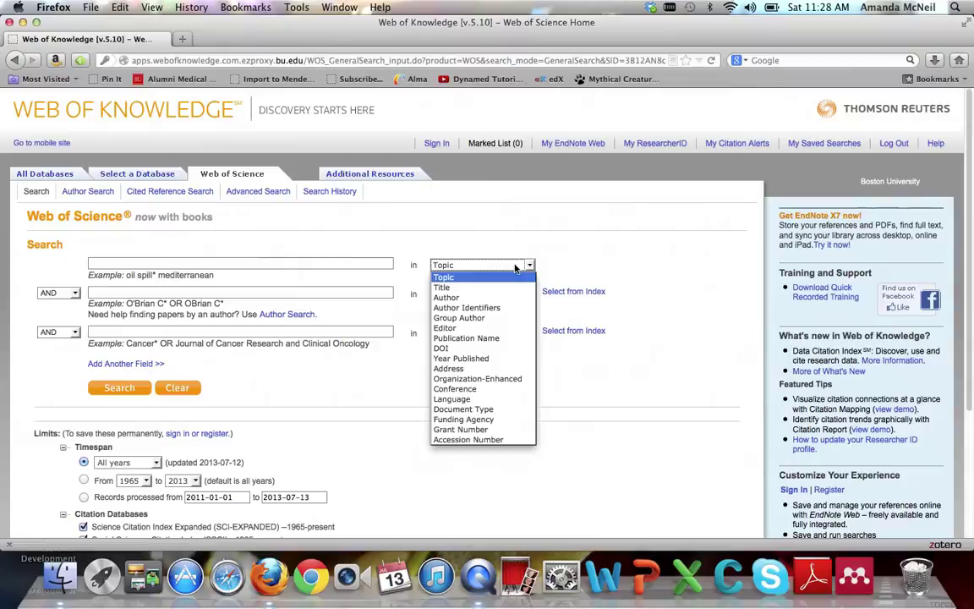
pyautogui.click(477, 290)
pyautogui.click(318, 264)
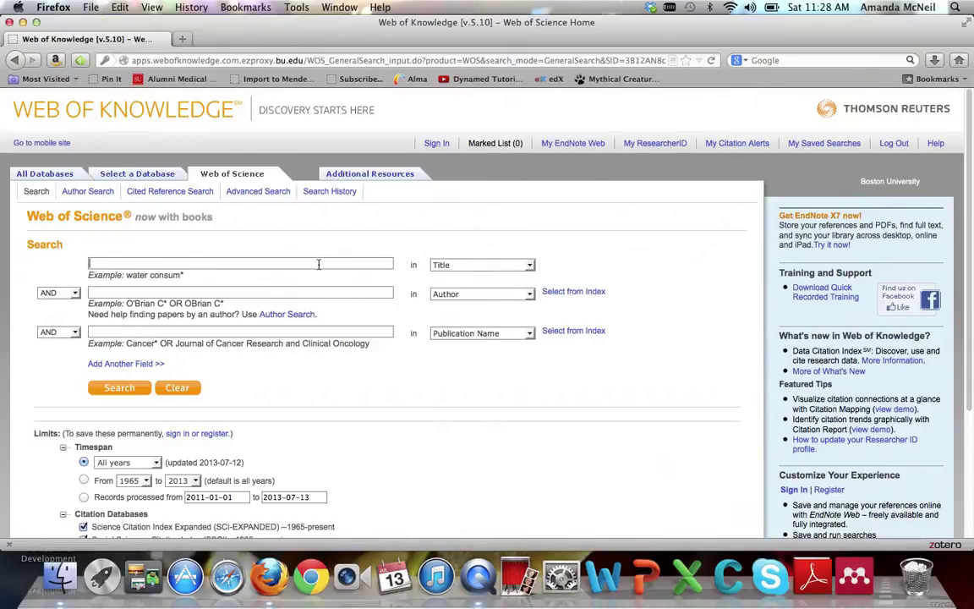
pyautogui.write('Restriction of meat, fish, and poultry in omnivores improves mood: a pilot randomized controlled trial')
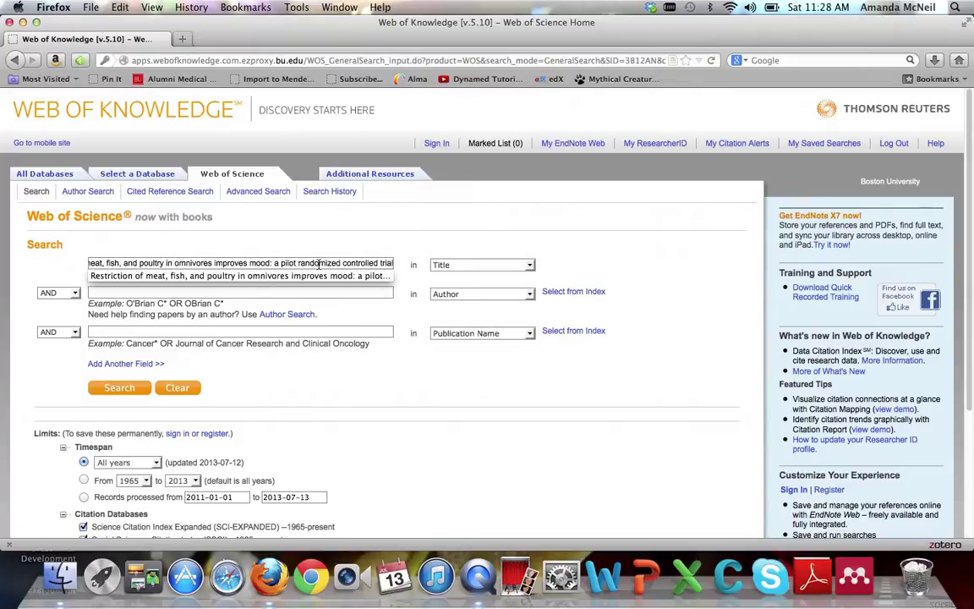
pyautogui.press('Return')
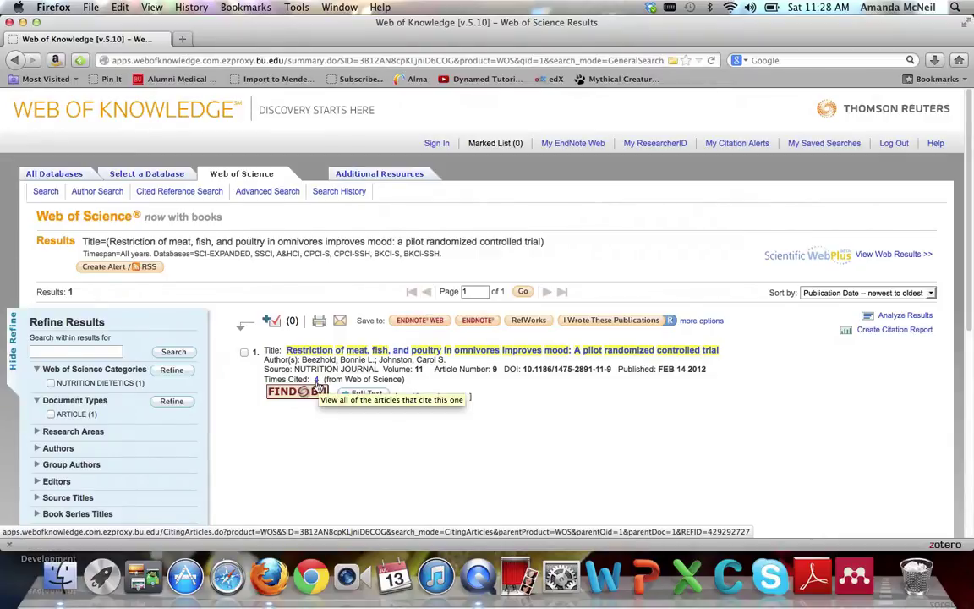
# Go to the Advanced Search page from the results page
pyautogui.click(267, 193)
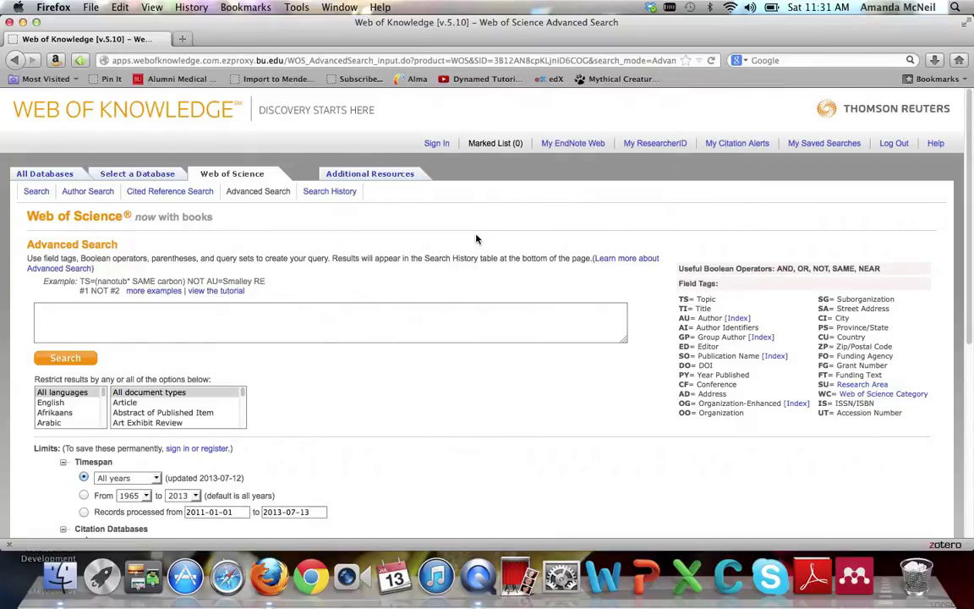
# Run the advanced query TS=vegetarian* to create set #2 with 3,565 results
pyautogui.write('TS=')
pyautogui.write('vegetarian')
pyautogui.write('*')
pyautogui.click(55, 359)
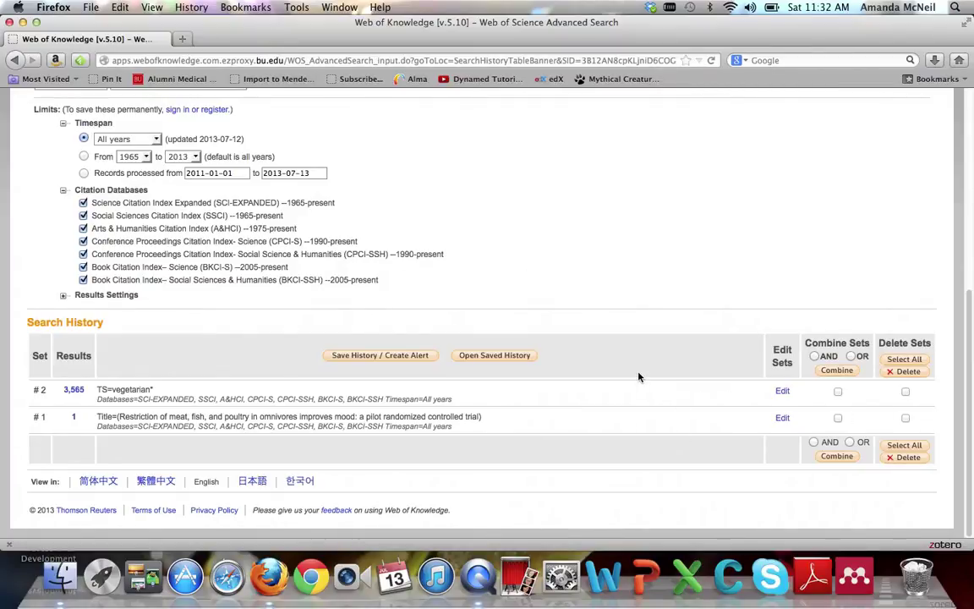
pyautogui.scroll(8, 638, 377)
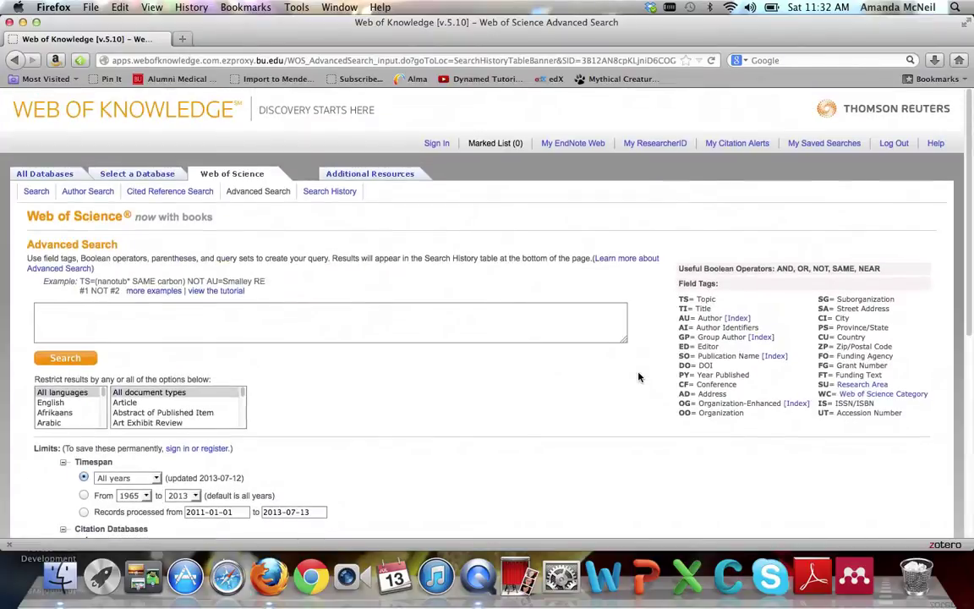
# Search TS="cardiac disease" OR TS="heart disease" OR TS="cardiovascular disease" as set #3
pyautogui.click(583, 320)
pyautogui.write('TS=')
pyautogui.write('"cardiac disease"')
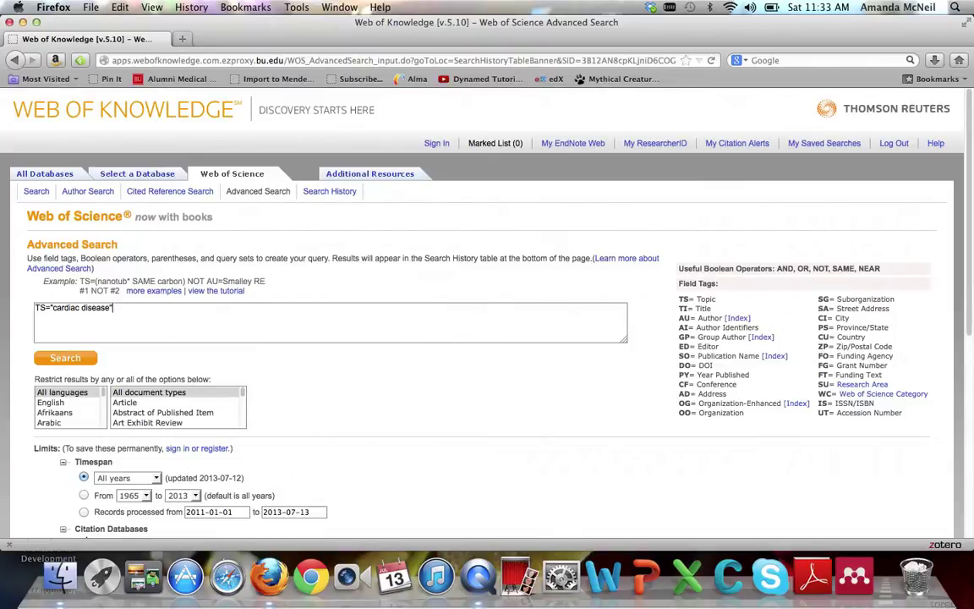
pyautogui.write('OR TS=')
pyautogui.write('"heart disease"')
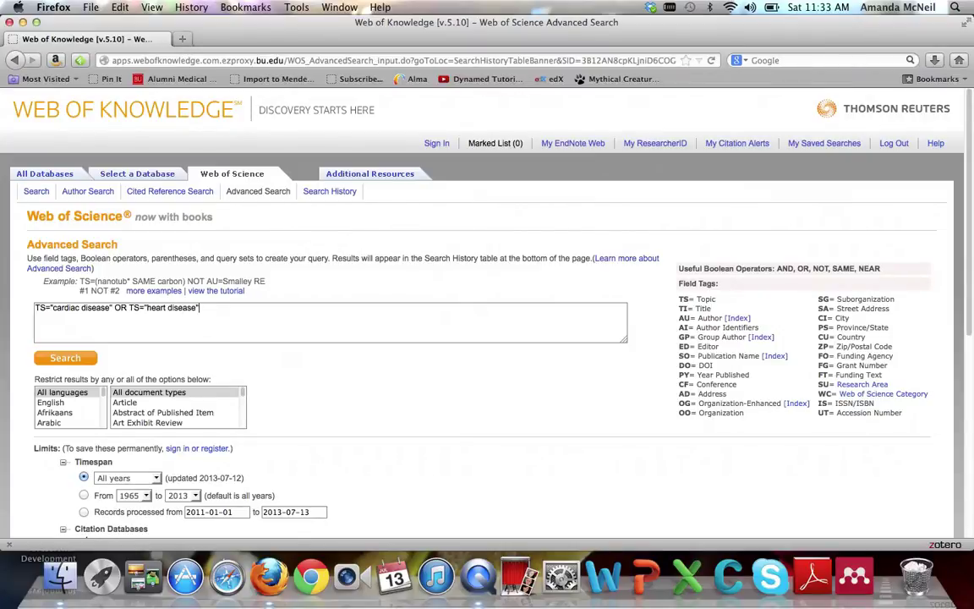
pyautogui.write(' OR TS="cardiovascular disease')
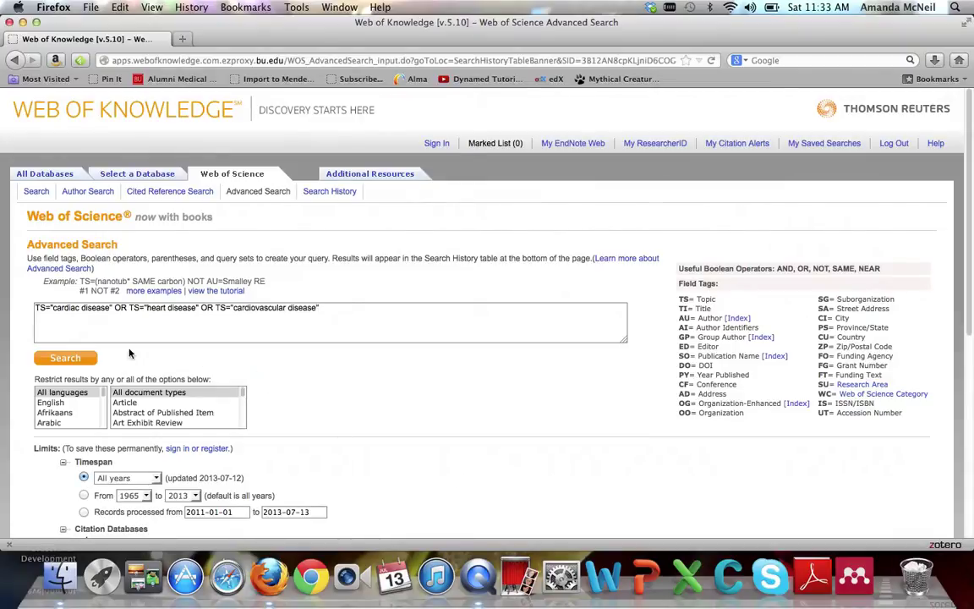
pyautogui.click(65, 359)
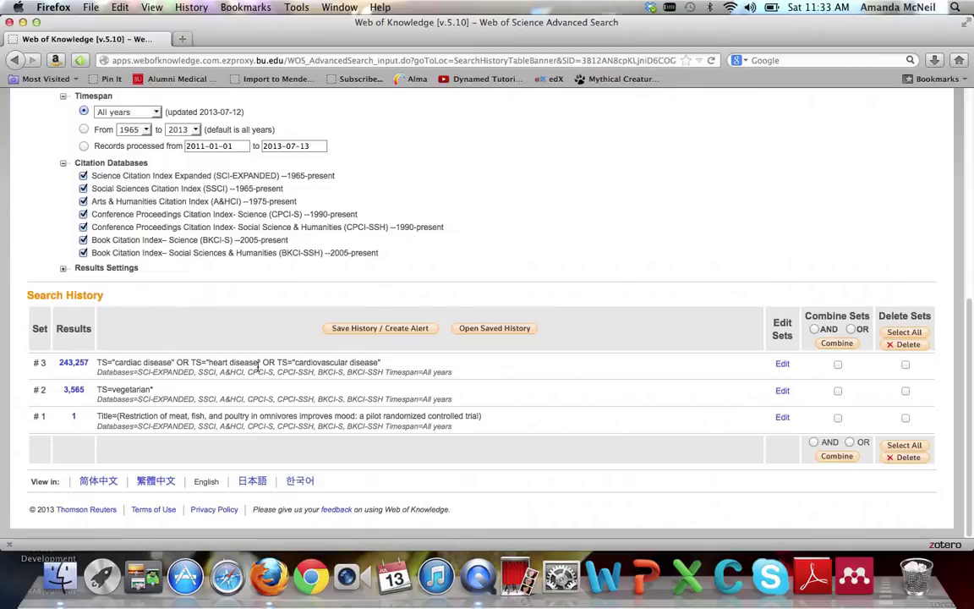
pyautogui.scroll(10, 253, 346)
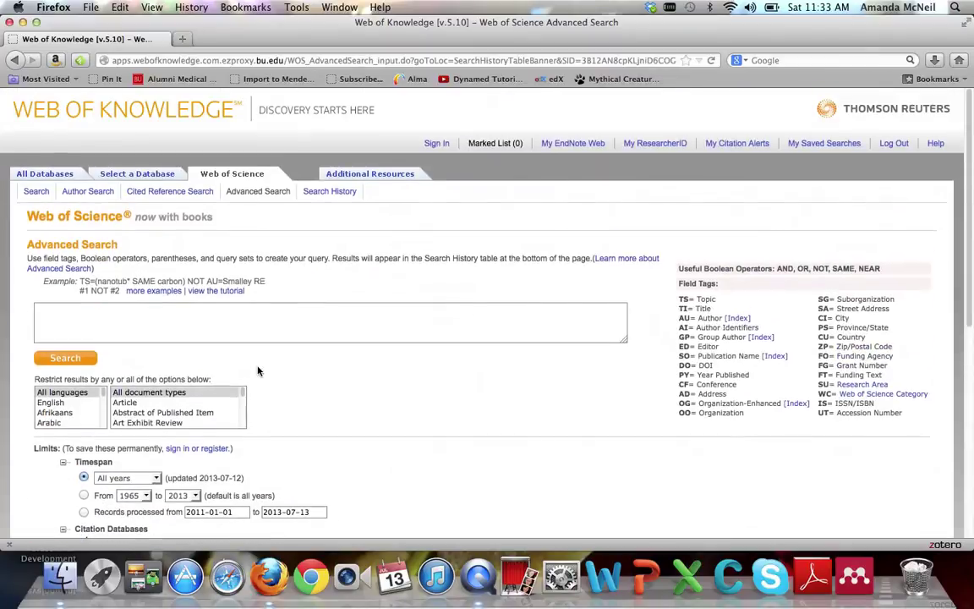
# Run the advanced query TS=wom*n OR TS=female, yielding 1,350,661 results
pyautogui.click(377, 327)
pyautogui.write('TS=wom*n OR TS=f')
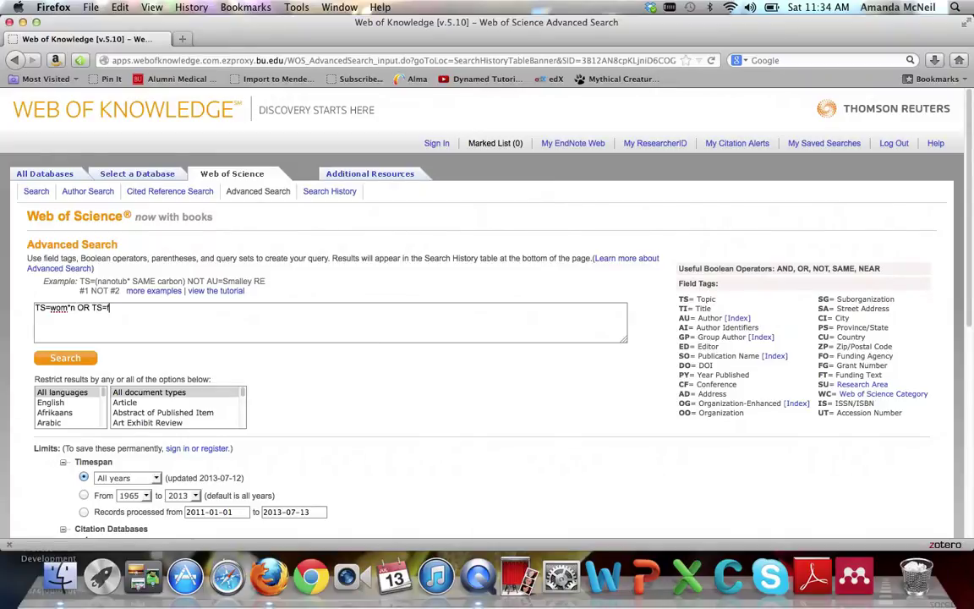
pyautogui.write('emale*')
pyautogui.click(67, 360)
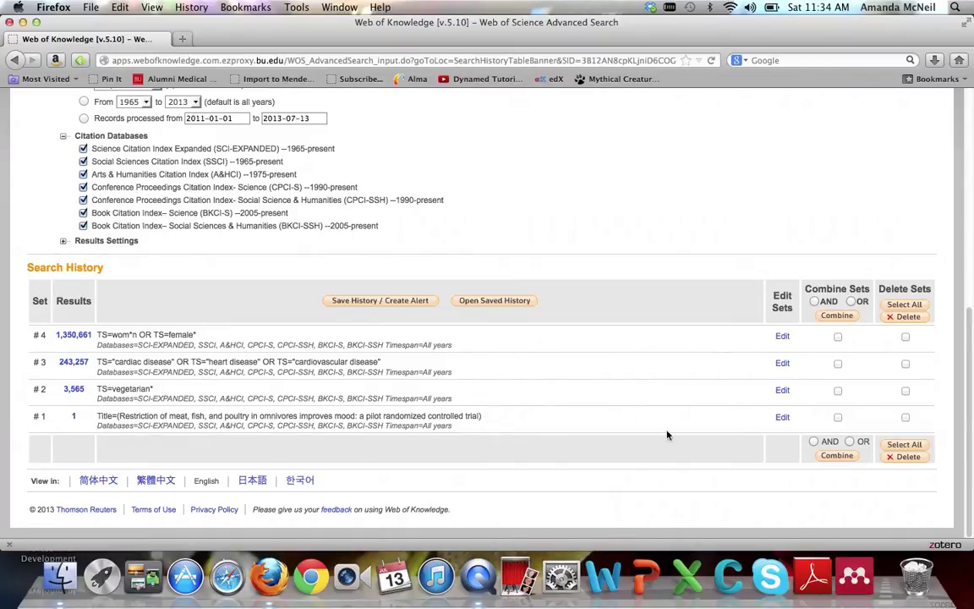
# Combine sets #2, #3 and #4 with AND into set #5 and view its 167 records
pyautogui.click(838, 392)
pyautogui.click(838, 336)
pyautogui.click(838, 366)
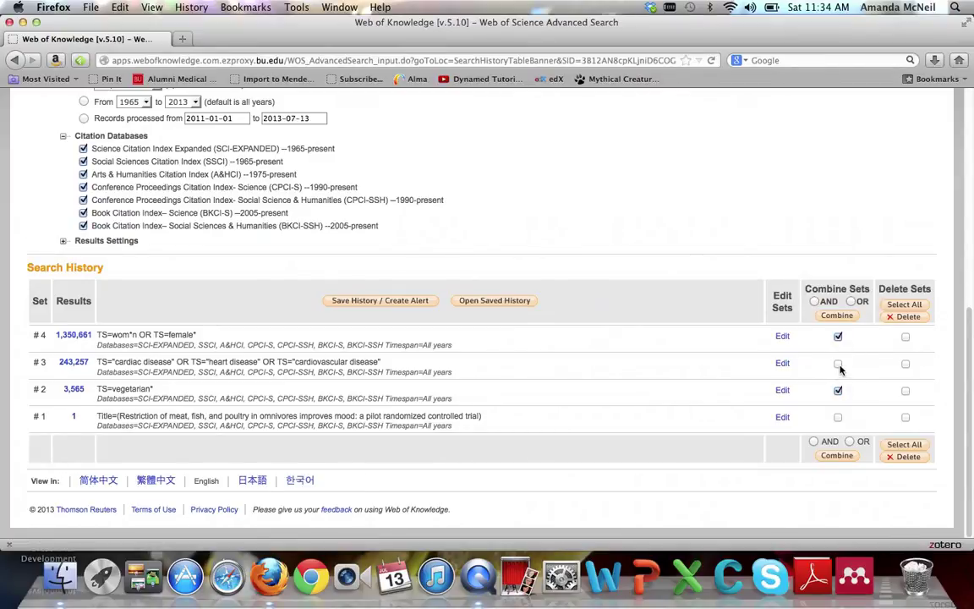
pyautogui.click(815, 301)
pyautogui.click(836, 318)
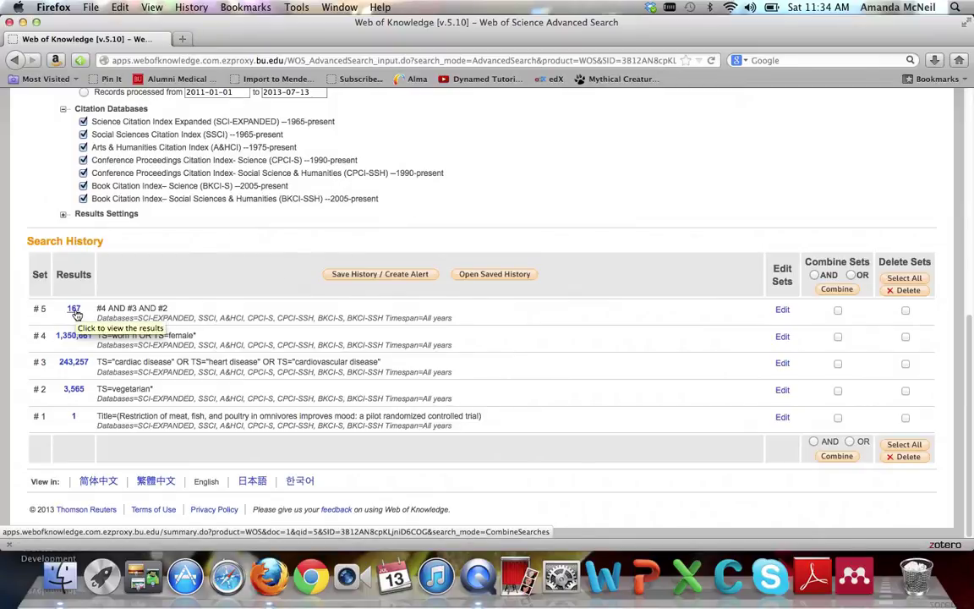
pyautogui.click(74, 311)
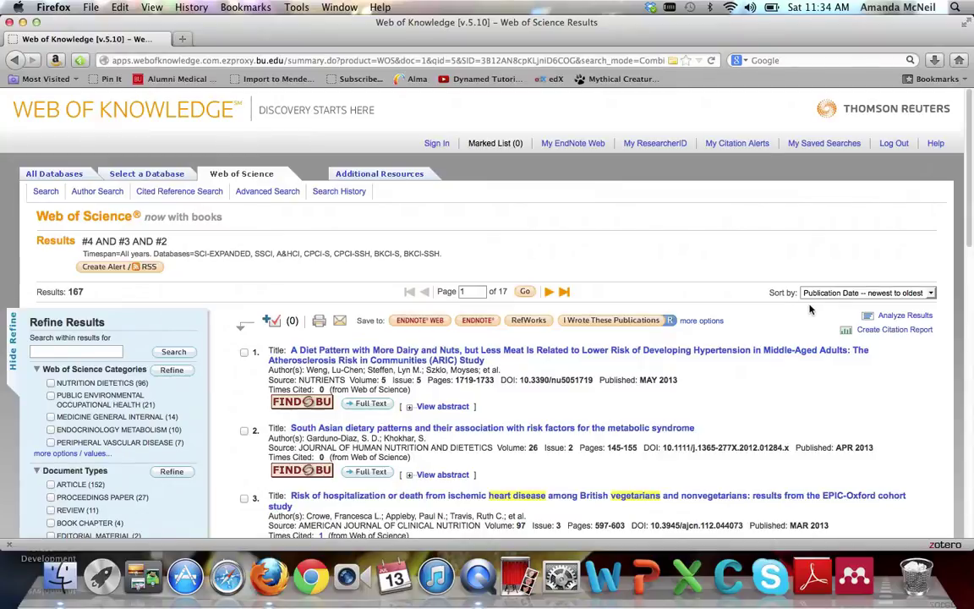
# Sort the 167 results by Times Cited, highest to lowest, and scan down the list
pyautogui.click(826, 296)
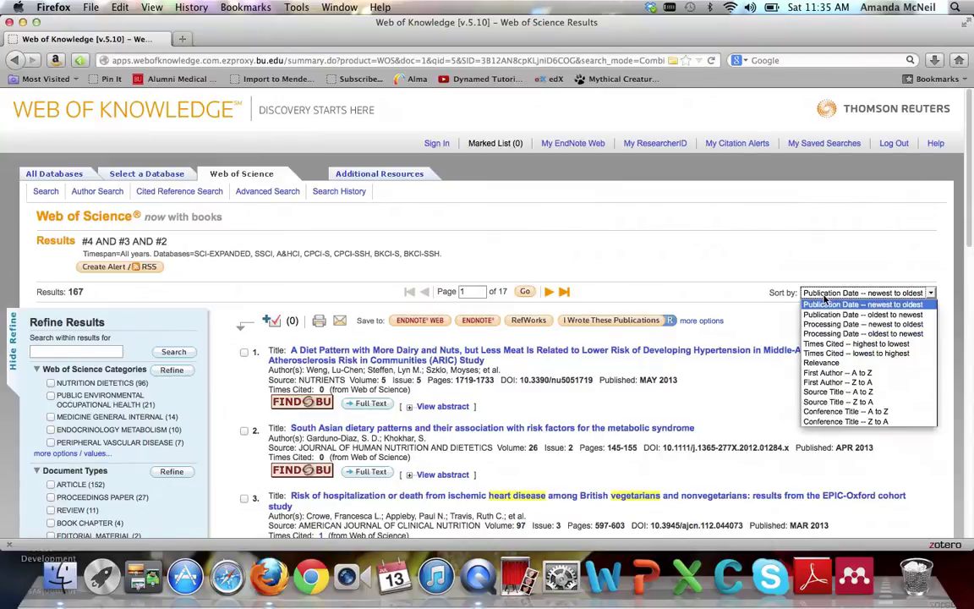
pyautogui.click(842, 344)
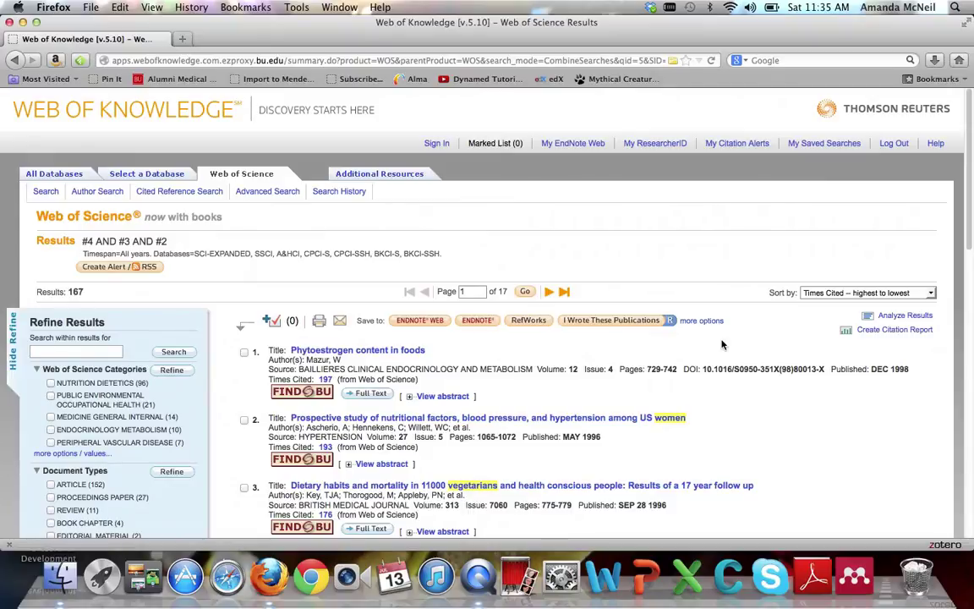
pyautogui.scroll(-2, 723, 344)
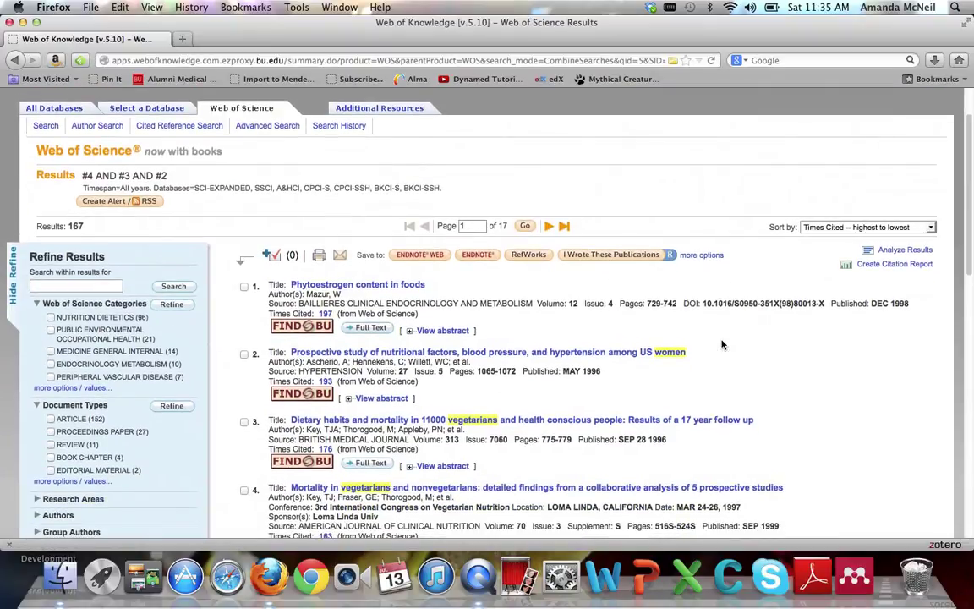
pyautogui.scroll(-1, 723, 344)
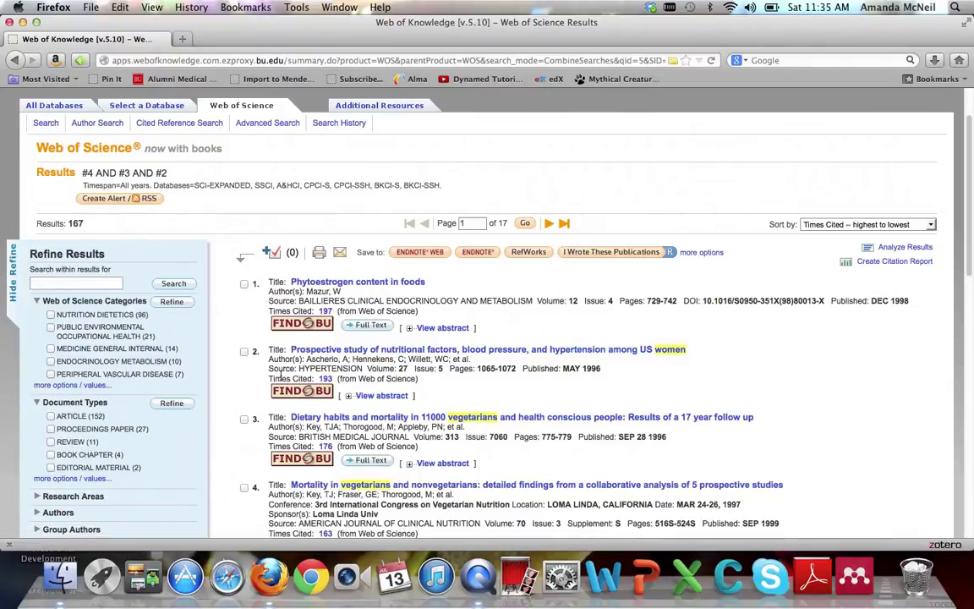
pyautogui.click(328, 382)
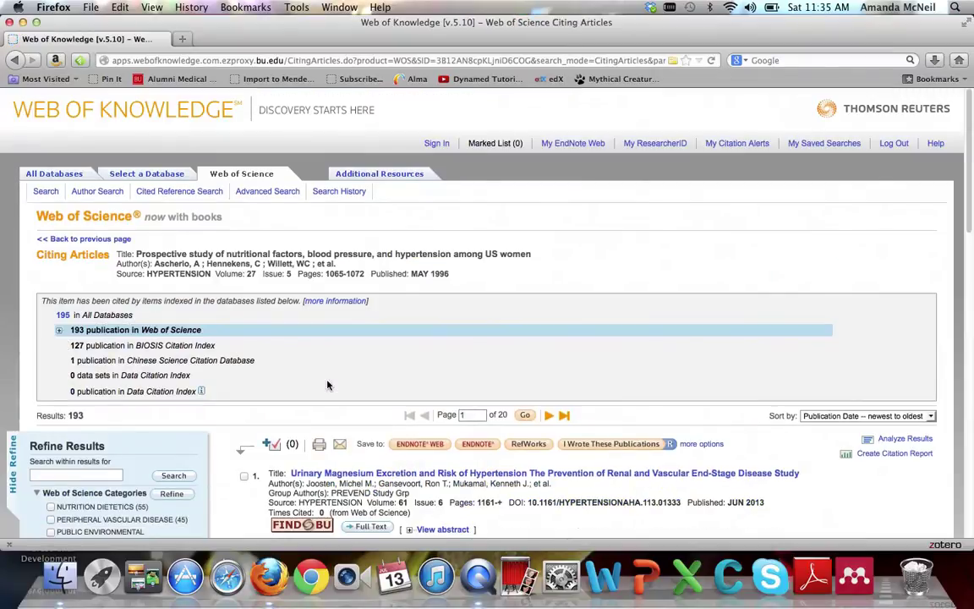
pyautogui.scroll(-8, 328, 386)
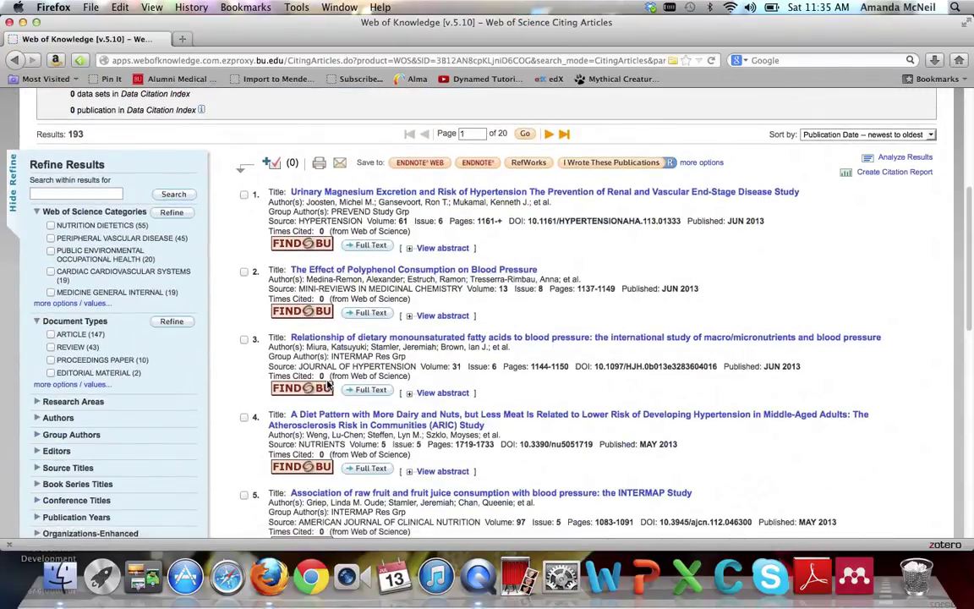
pyautogui.click(14, 61)
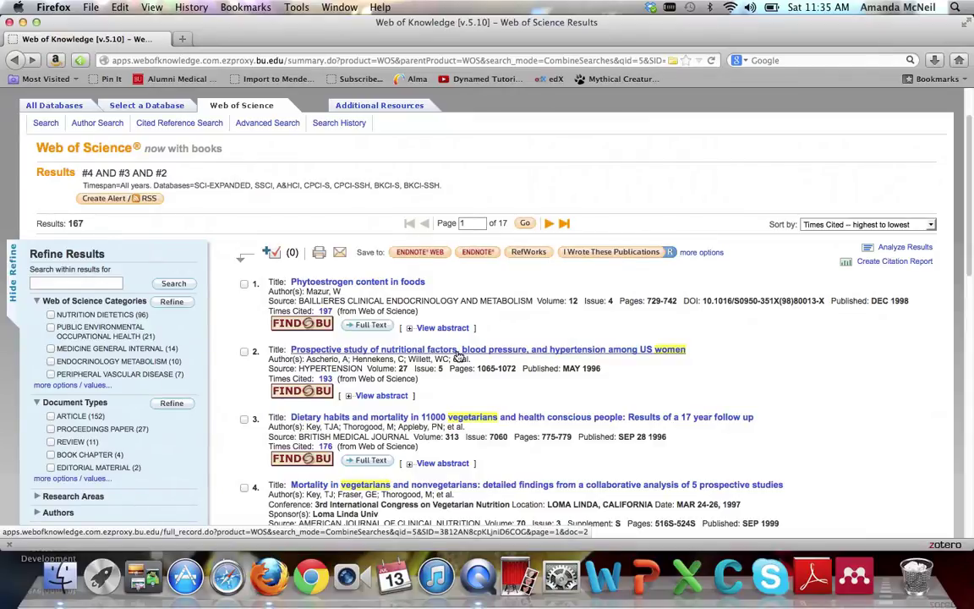
# Open the second result's full record and list its 48 cited references
pyautogui.click(457, 351)
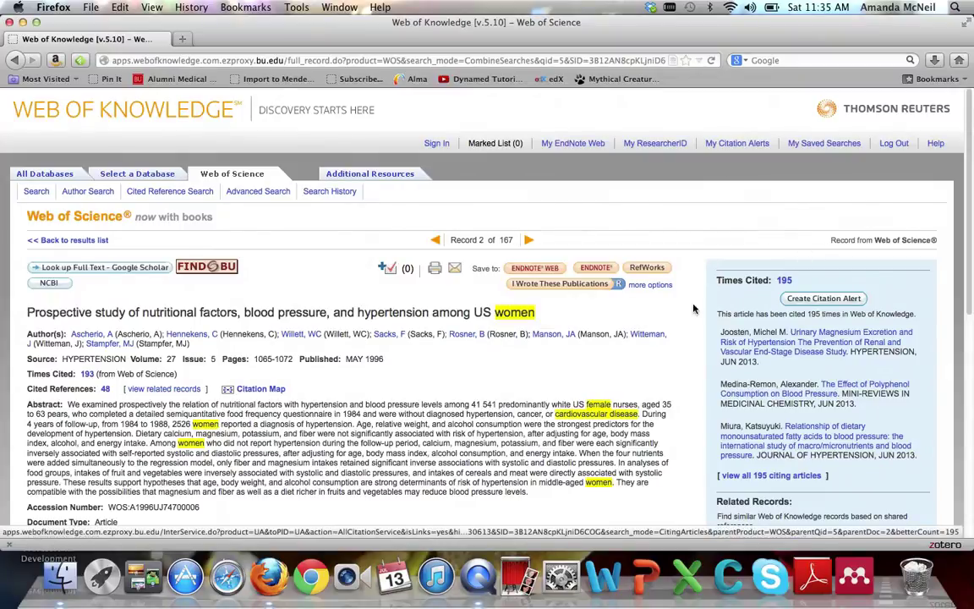
pyautogui.scroll(-2, 685, 324)
pyautogui.scroll(-10, 685, 324)
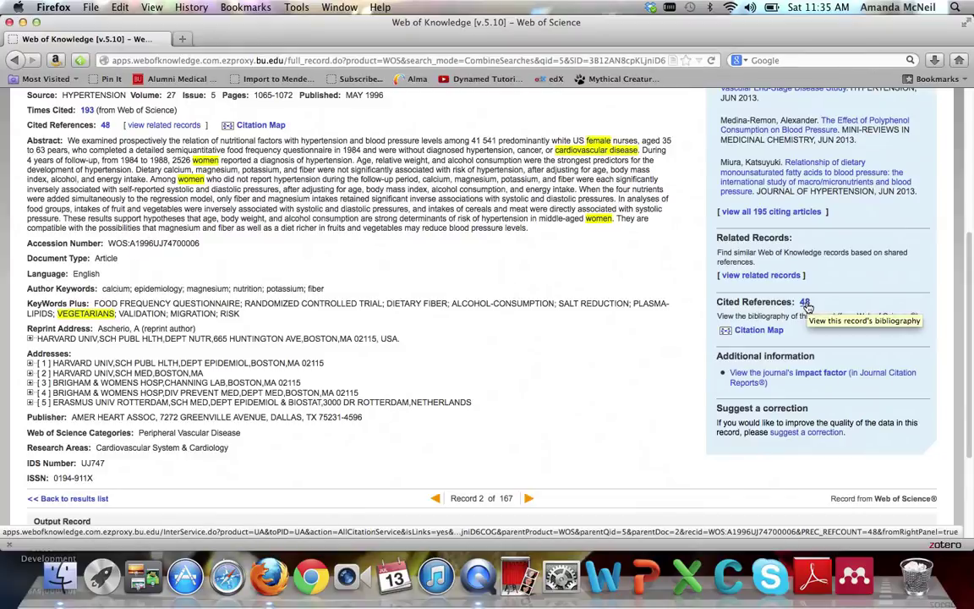
pyautogui.click(805, 302)
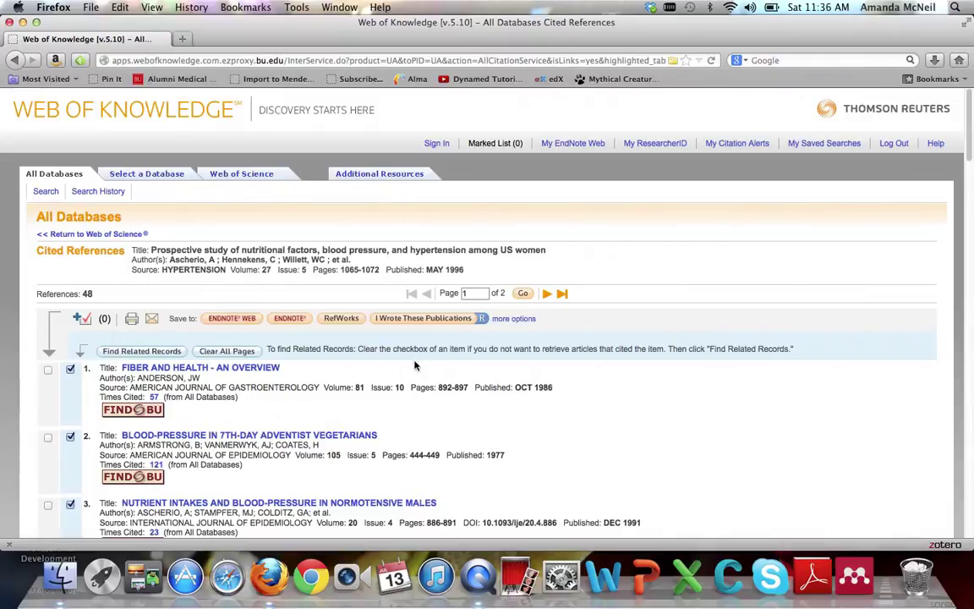
# Return to the 167 combined results and expand the Research Areas refine options
pyautogui.click(14, 60)
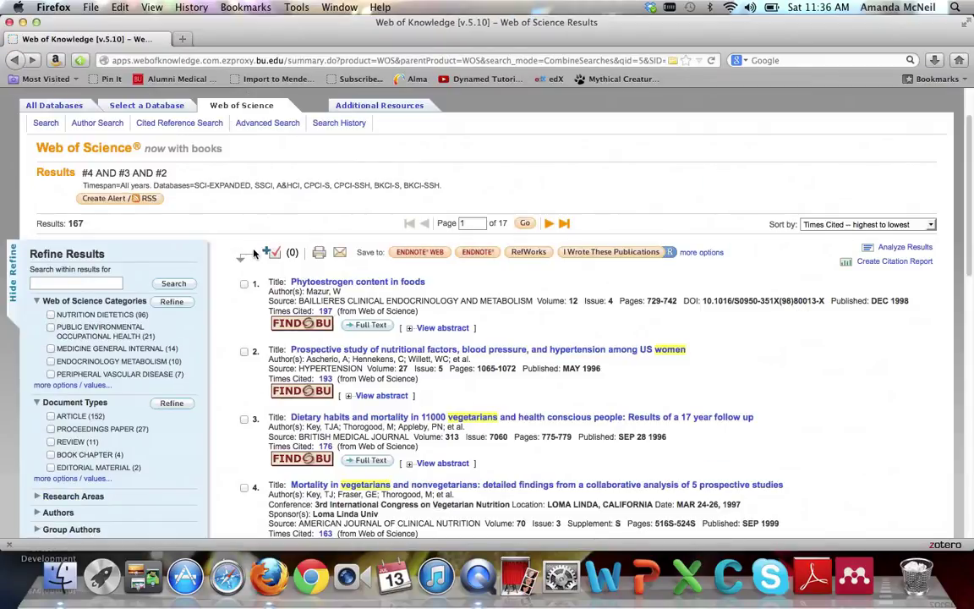
pyautogui.scroll(-3, 241, 247)
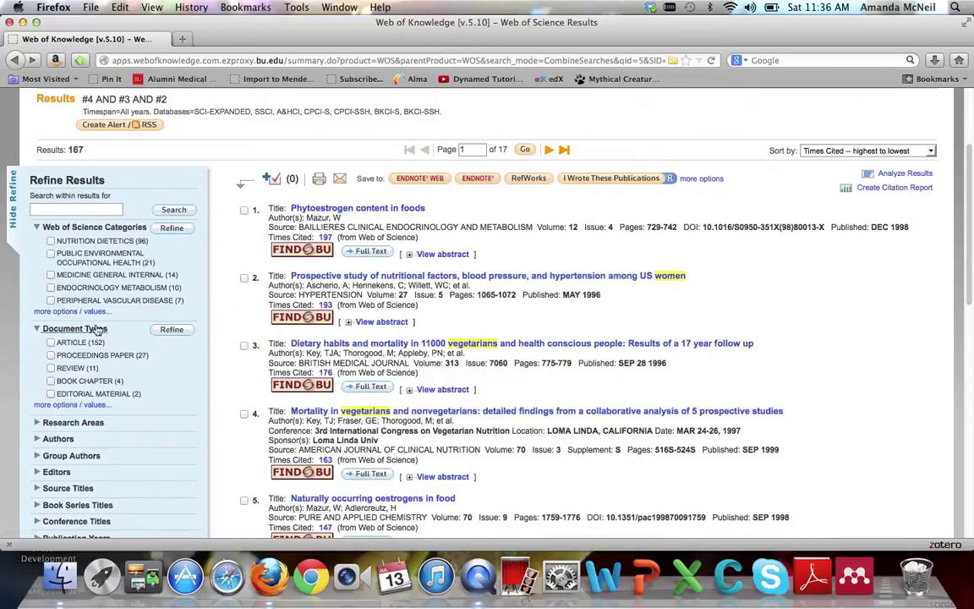
pyautogui.scroll(-3, 112, 295)
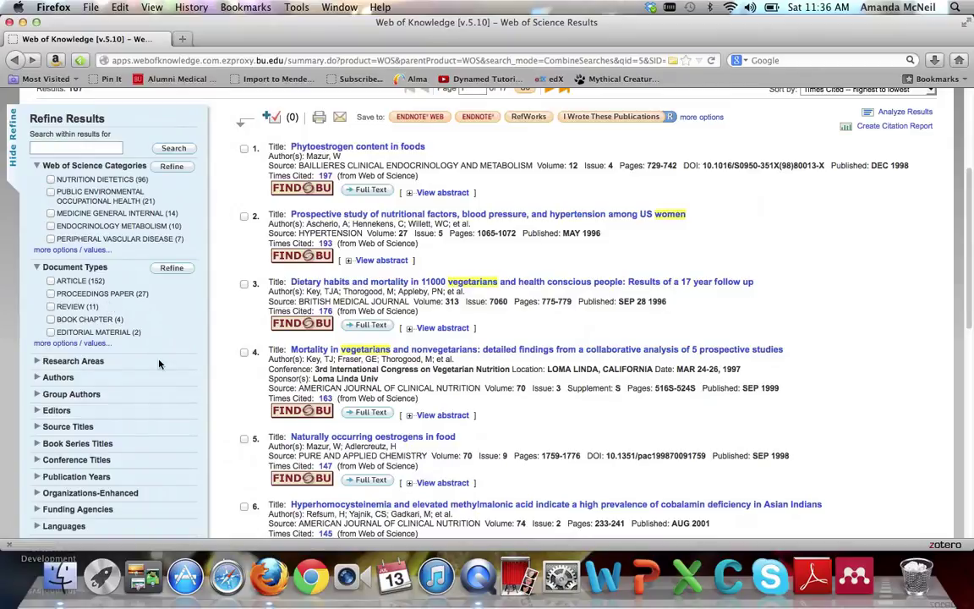
pyautogui.scroll(-3, 174, 322)
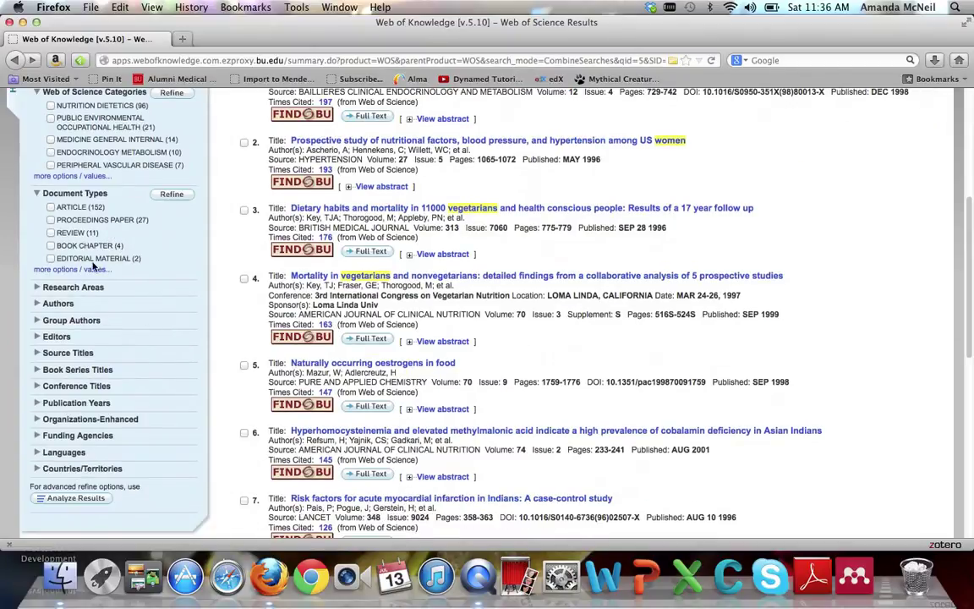
pyautogui.click(40, 289)
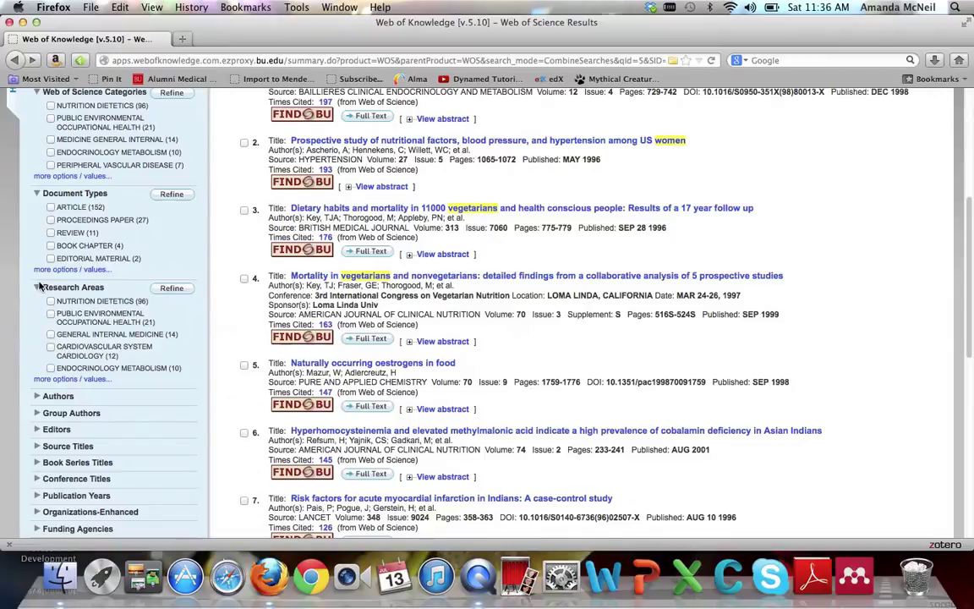
# Expand Publication Years and bring the Languages counts into view, showing 162 English records
pyautogui.scroll(-1, 147, 312)
pyautogui.scroll(-2, 161, 310)
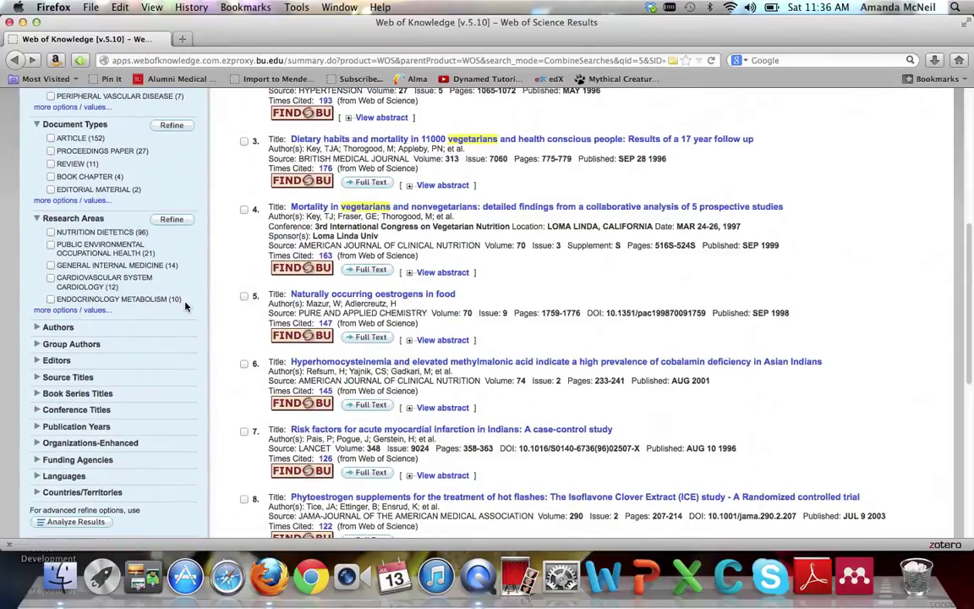
pyautogui.scroll(3, 186, 307)
pyautogui.scroll(-6, 186, 307)
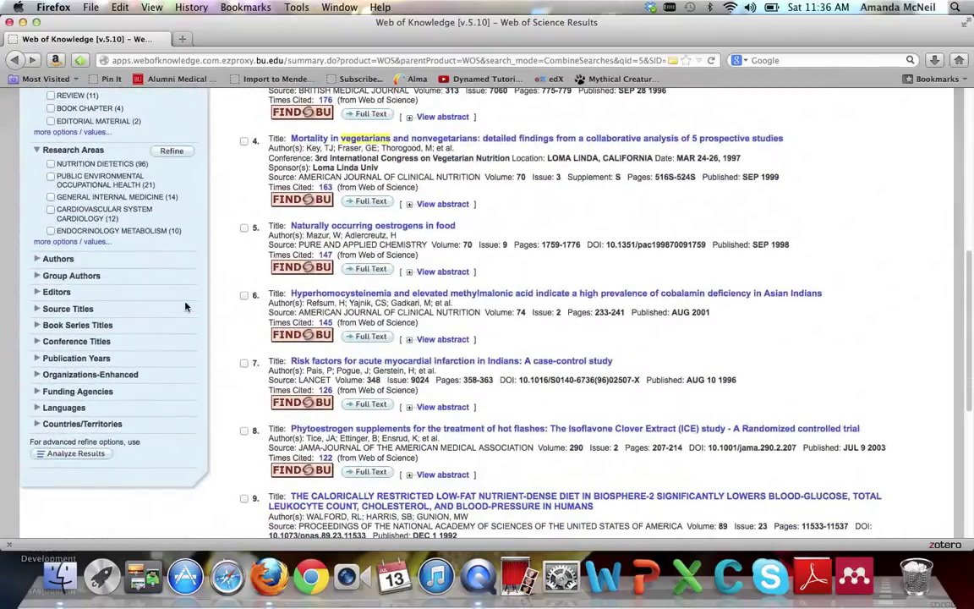
pyautogui.click(51, 359)
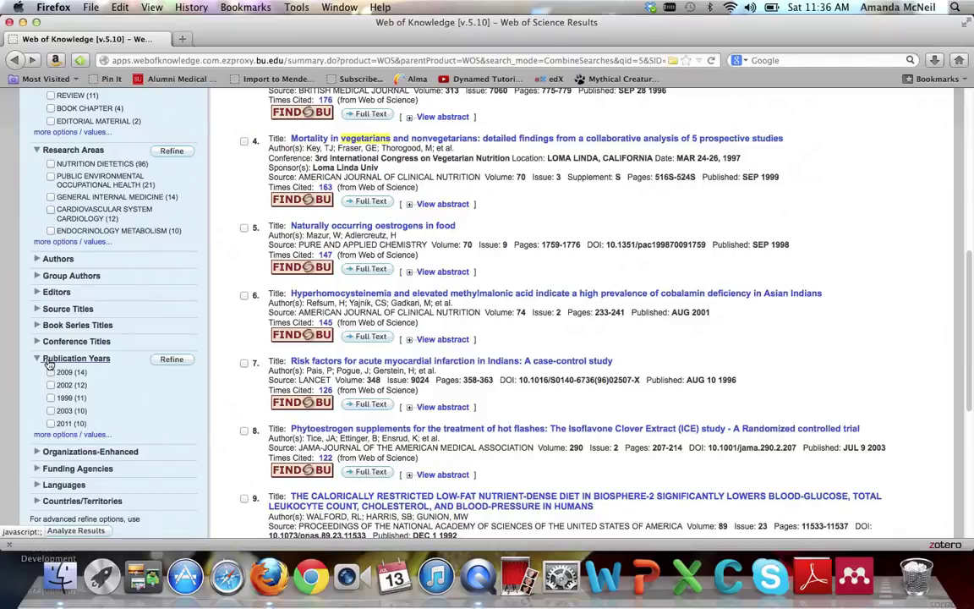
pyautogui.scroll(-2, 48, 362)
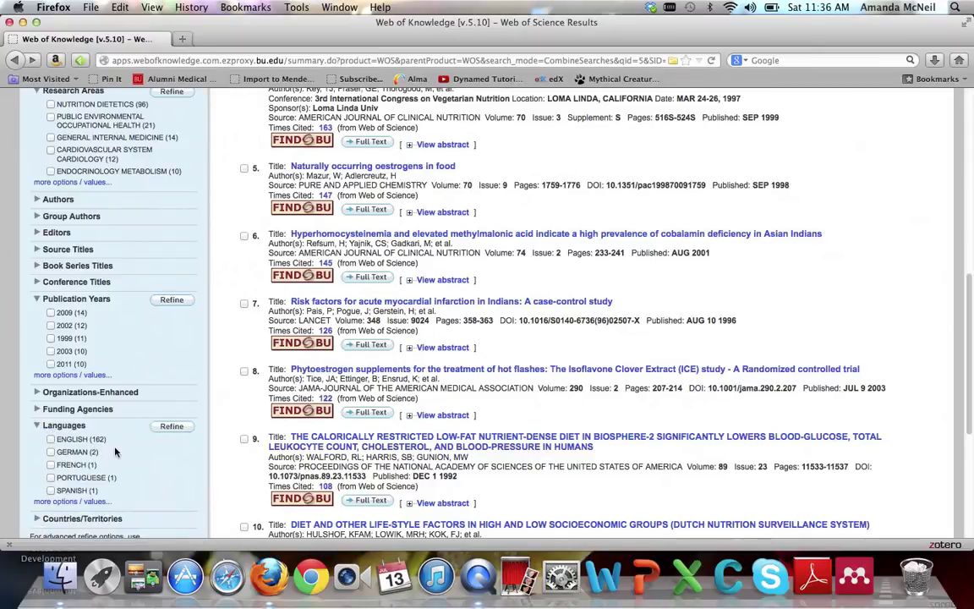
# Refine the results to ENGLISH and GERMAN languages, leaving 164 records sorted by Times Cited
pyautogui.click(51, 440)
pyautogui.click(51, 452)
pyautogui.click(181, 428)
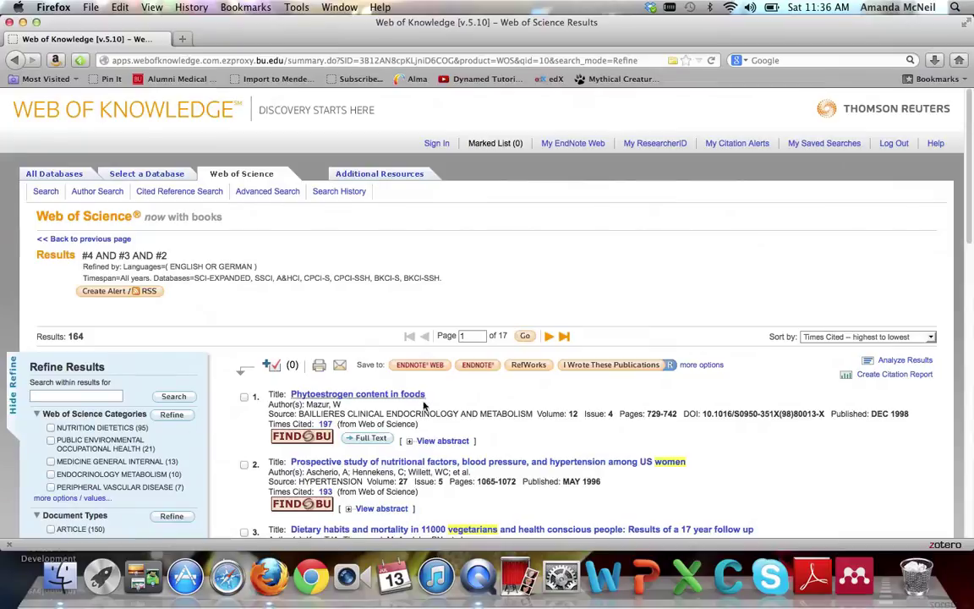
pyautogui.scroll(-3, 417, 425)
pyautogui.scroll(-8, 417, 424)
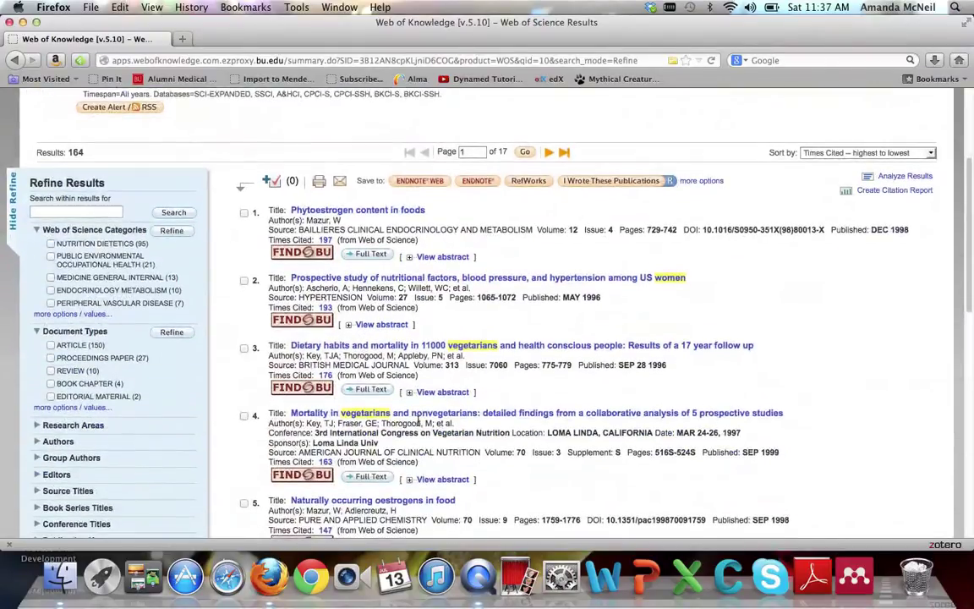
pyautogui.scroll(-10, 417, 424)
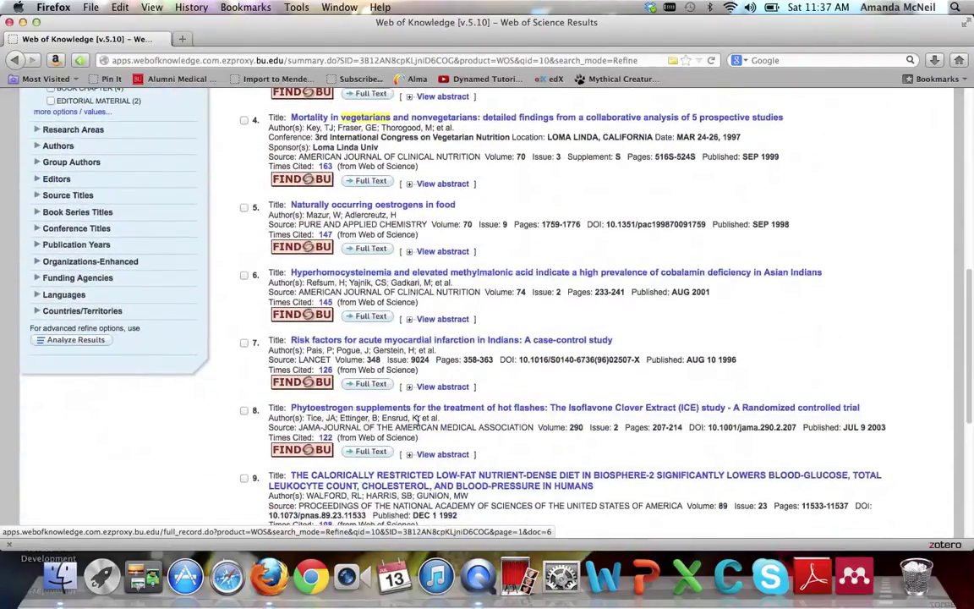
pyautogui.scroll(20, 417, 422)
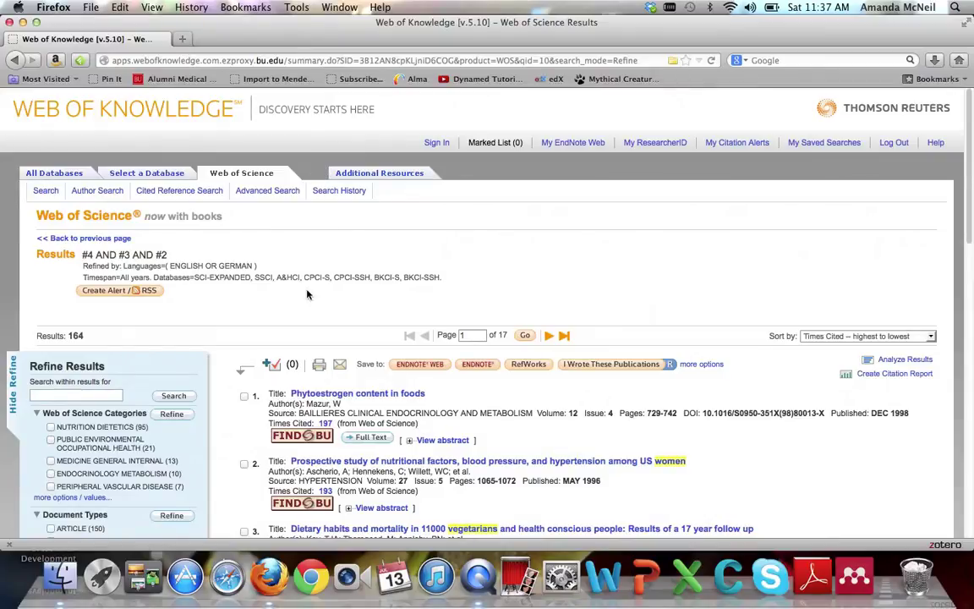
# Run the advanced query TS=vegetarian* NOT TS=vegan*, creating set #7 with 3,183 results
pyautogui.click(267, 194)
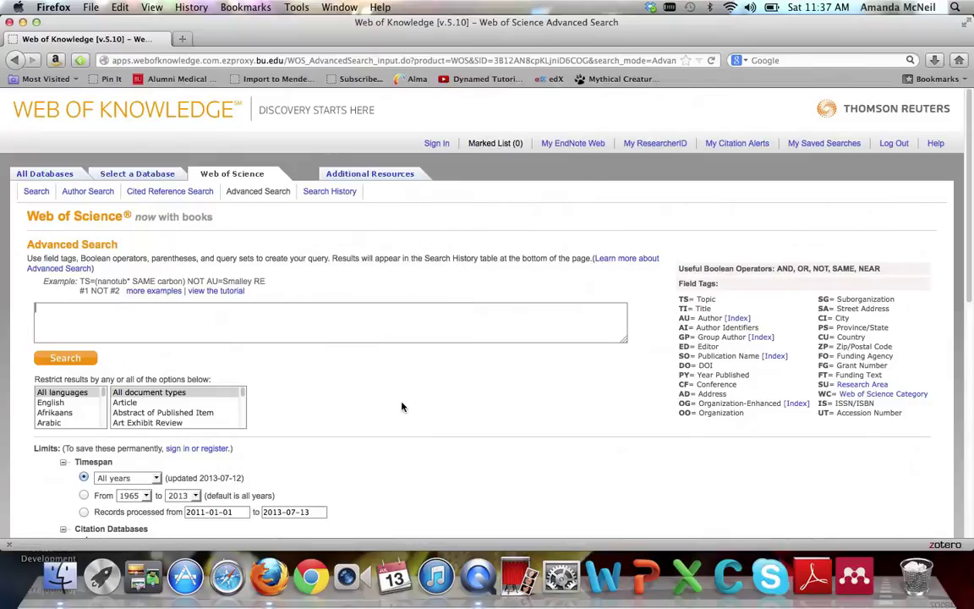
pyautogui.write('TS=vegetarian* NOT TS=vegan*')
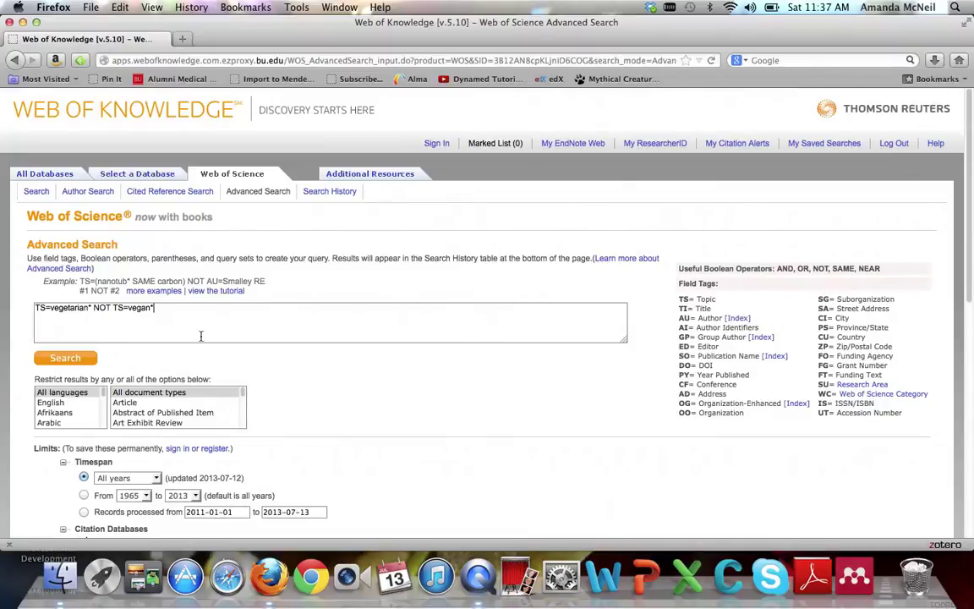
pyautogui.click(75, 358)
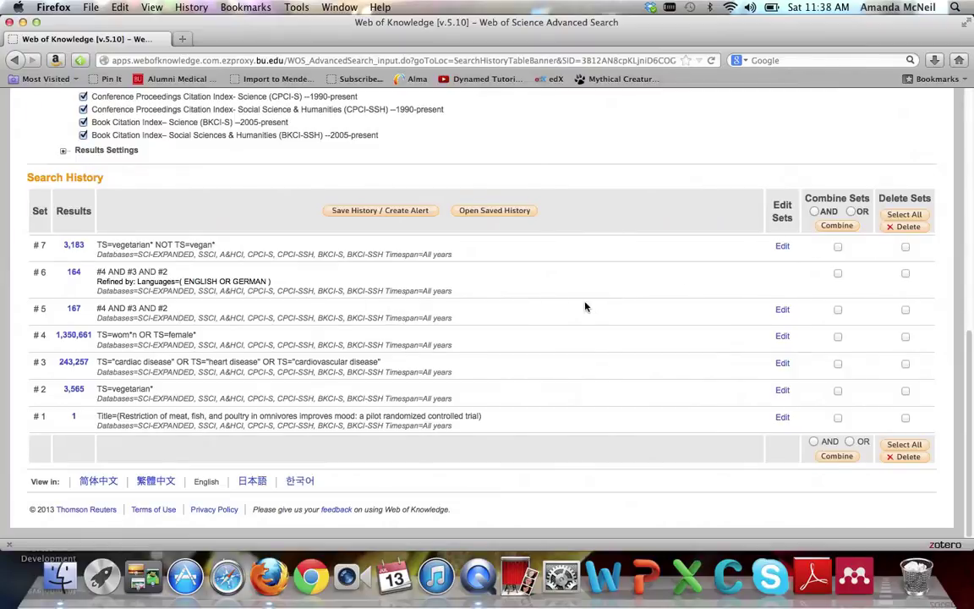
# Combine sets #7, #5 and #4 with AND into set #8 and view its 132 results
pyautogui.click(838, 248)
pyautogui.click(838, 310)
pyautogui.click(815, 211)
pyautogui.click(835, 226)
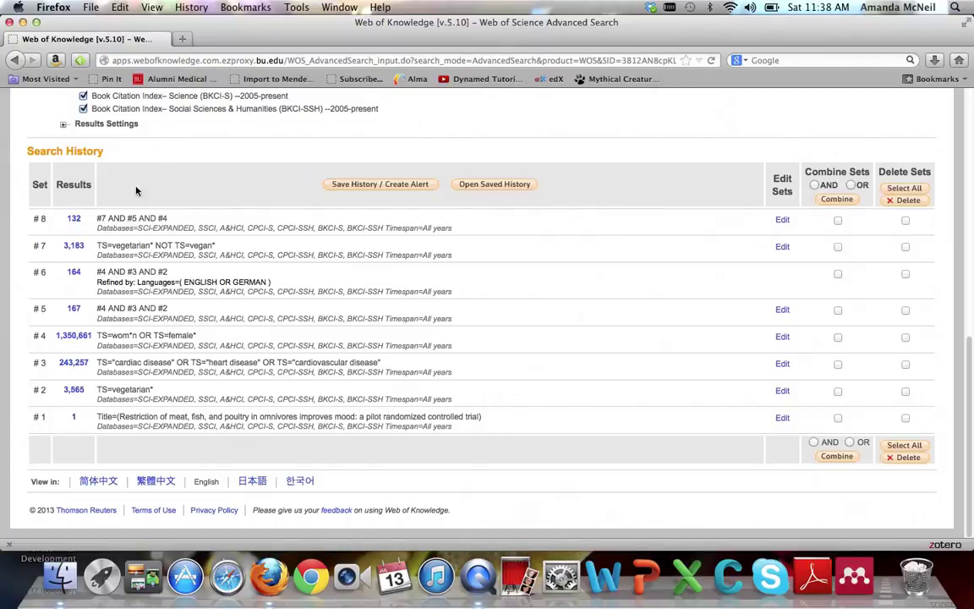
pyautogui.click(74, 220)
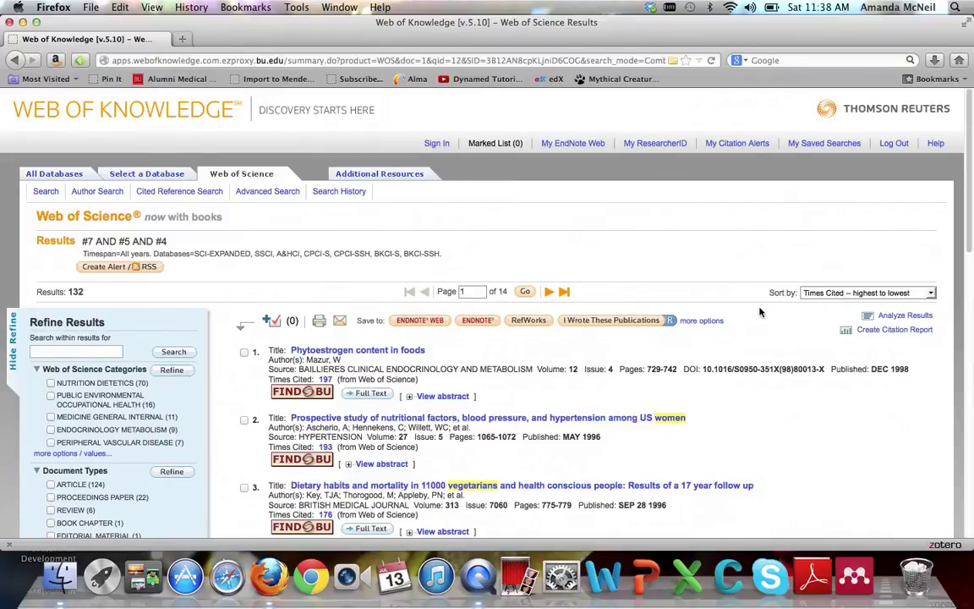
# Open result 2's full record, the US women hypertension study, and list its ~33,980 related records
pyautogui.scroll(-3, 760, 312)
pyautogui.scroll(-3, 759, 311)
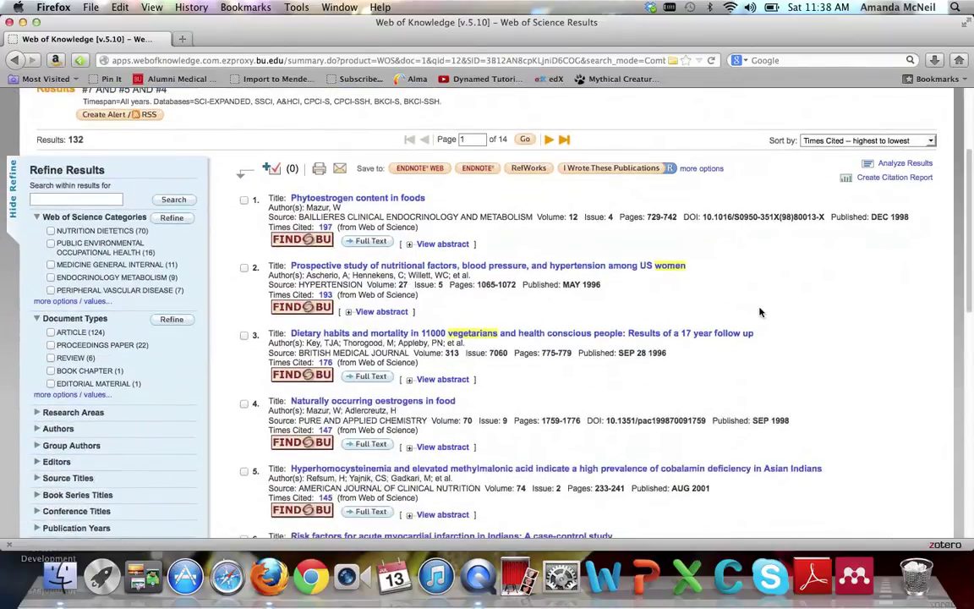
pyautogui.click(605, 267)
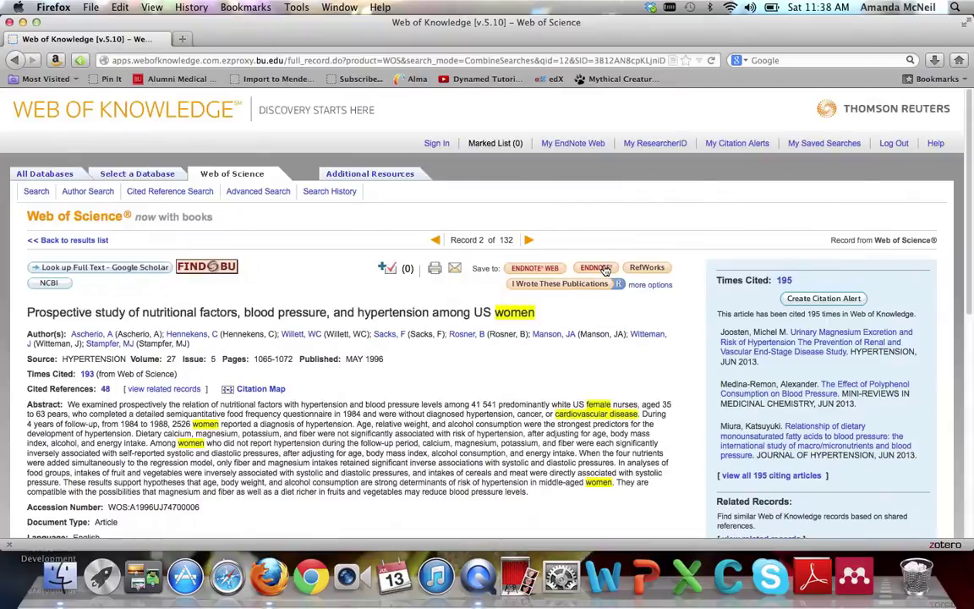
pyautogui.scroll(-3, 499, 347)
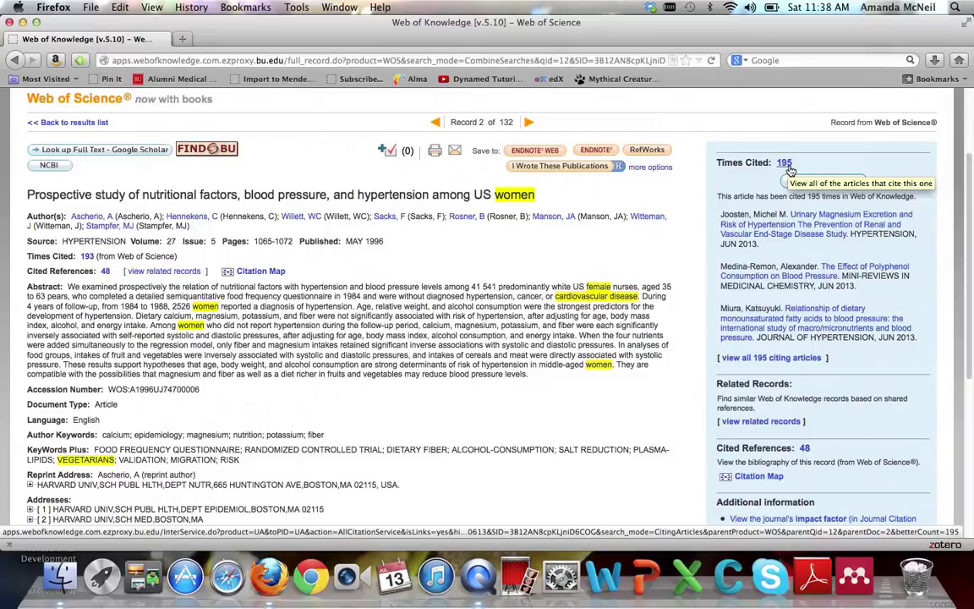
pyautogui.scroll(-3, 642, 196)
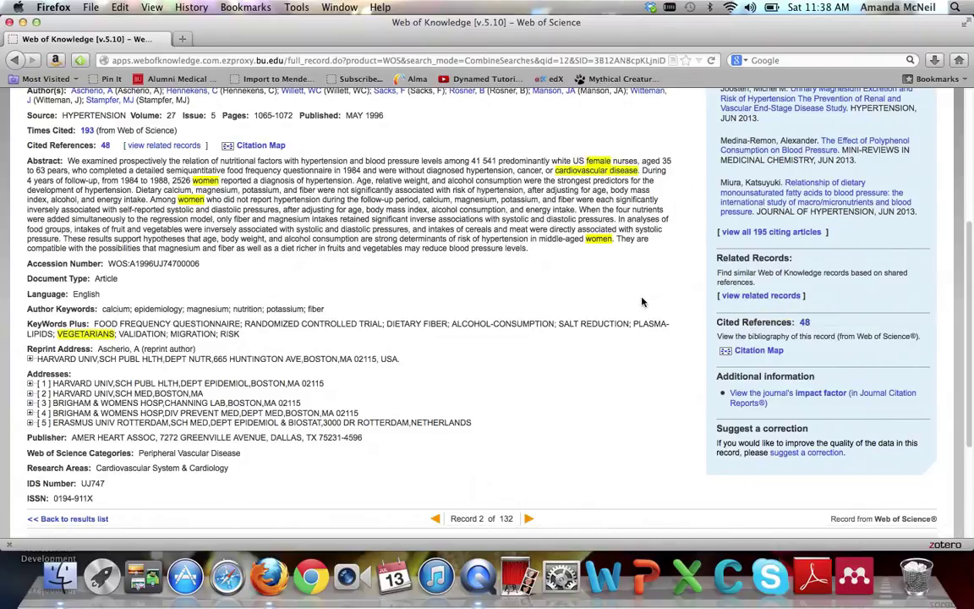
pyautogui.press('super+r')
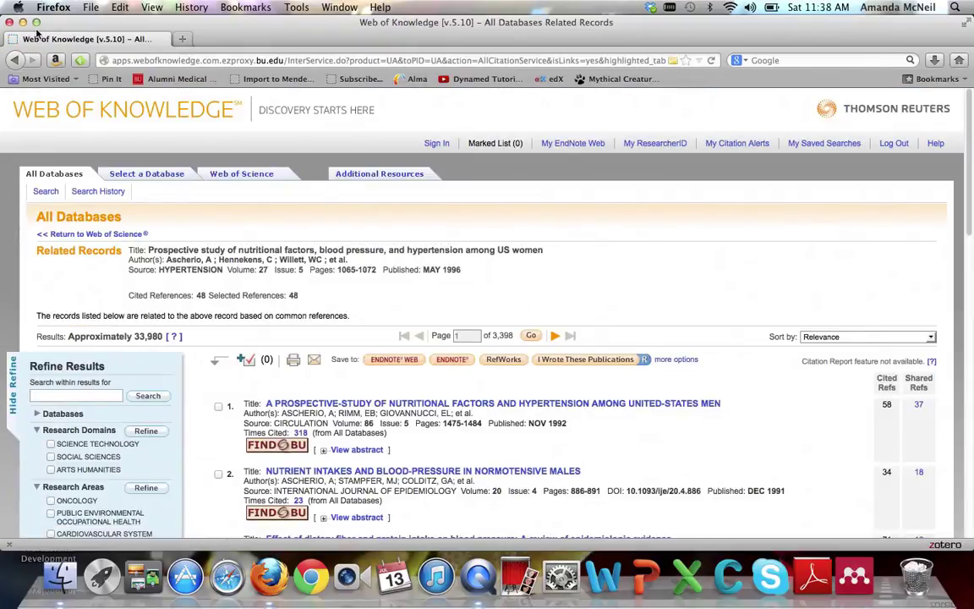
# Go back to the hypertension study's full record, record 2 of 132
pyautogui.click(14, 60)
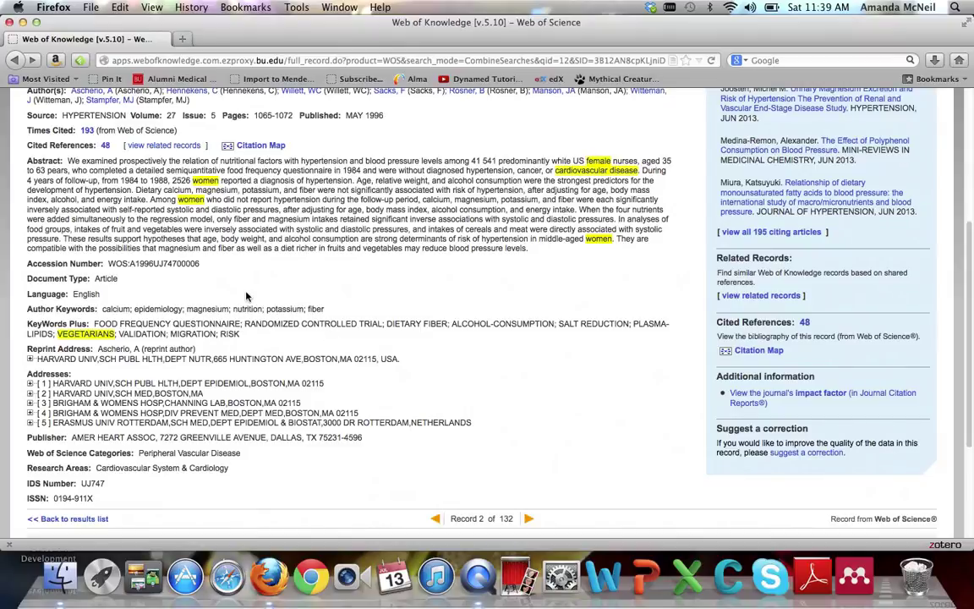
pyautogui.scroll(-1, 227, 321)
pyautogui.scroll(-2, 227, 321)
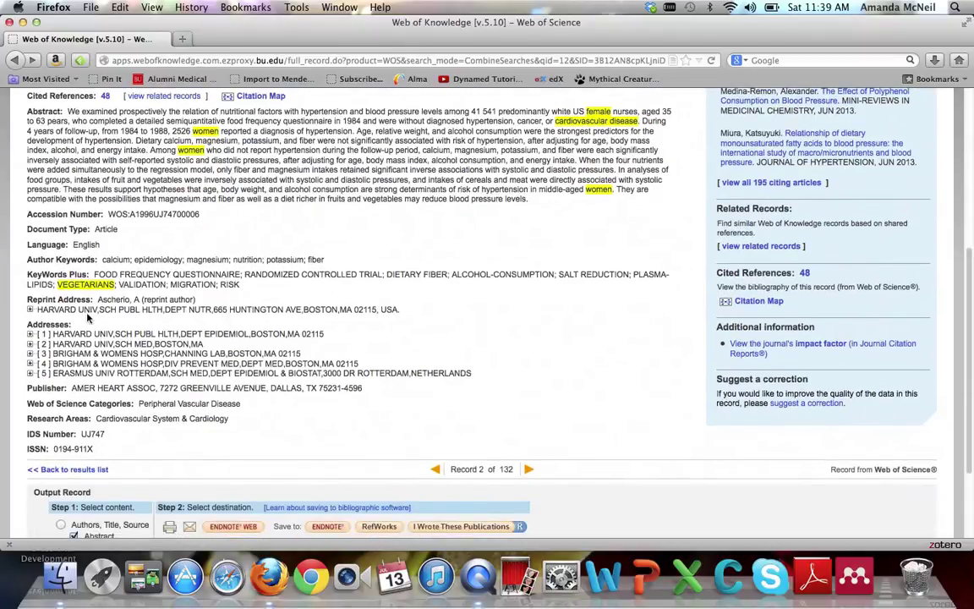